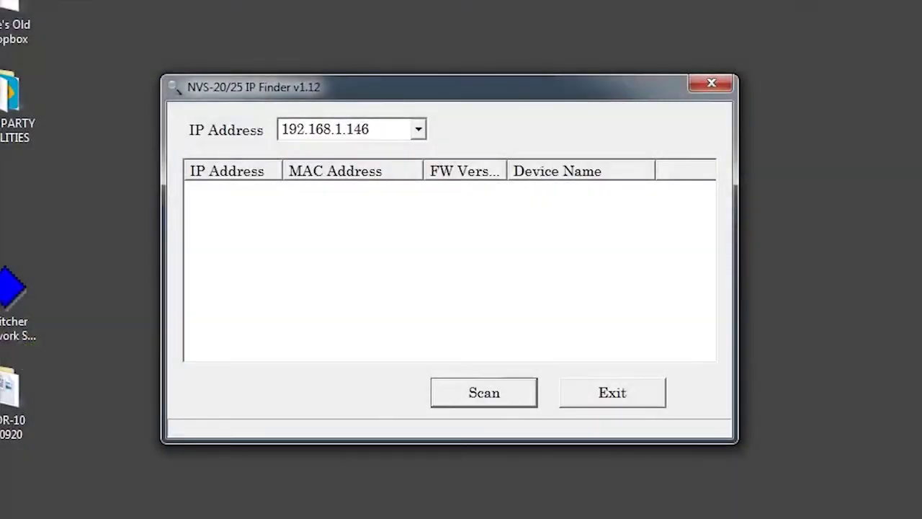
Scan the network and open the web server page of the NVS-25 at 192.168.1.20
left_click(468, 396)
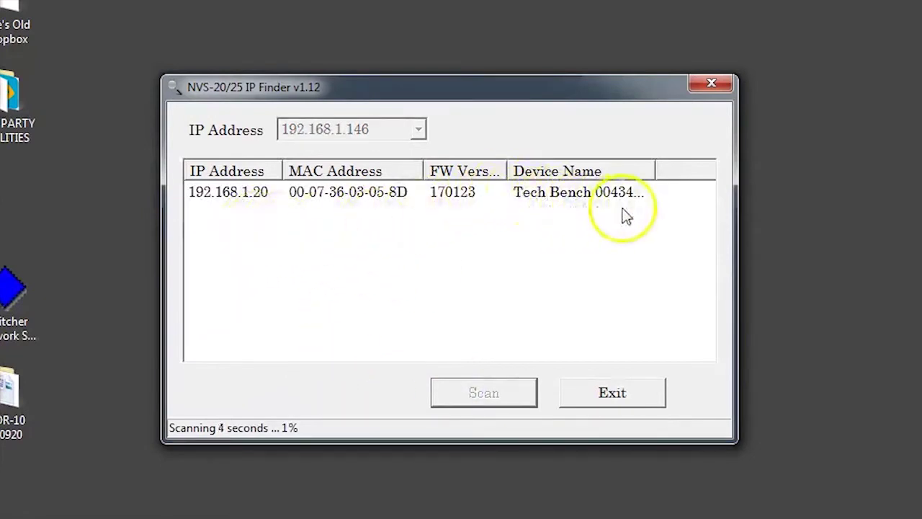
left_click(406, 199)
left_click(863, 84)
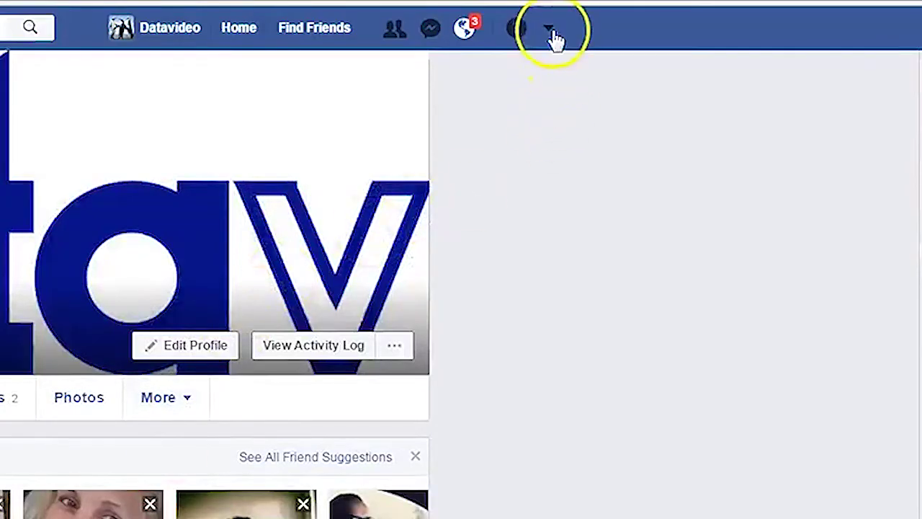
Go to the FB_Live_Test page's Publishing Tools Video Library and start a new live video
left_click(549, 30)
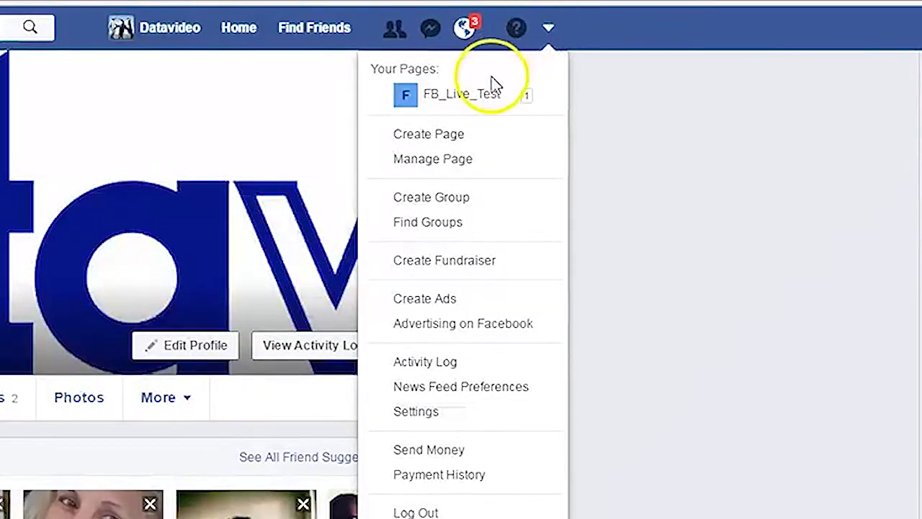
left_click(487, 97)
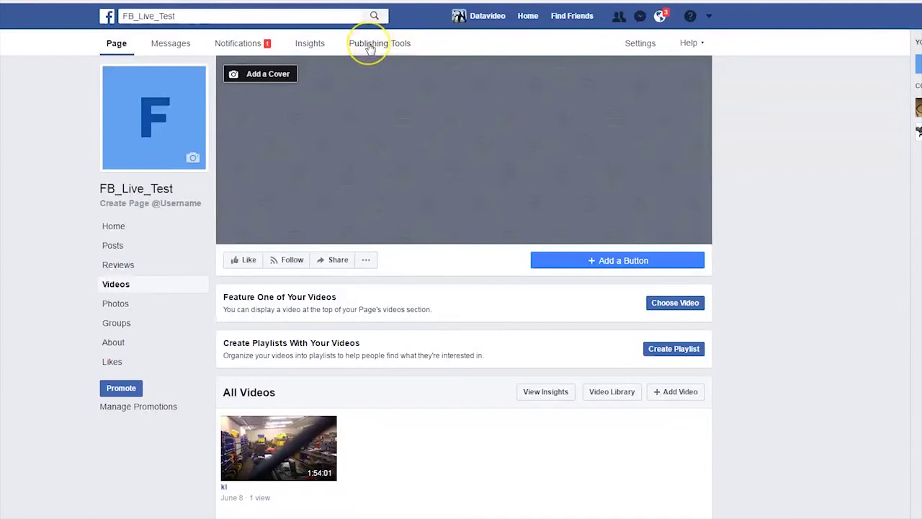
left_click(369, 45)
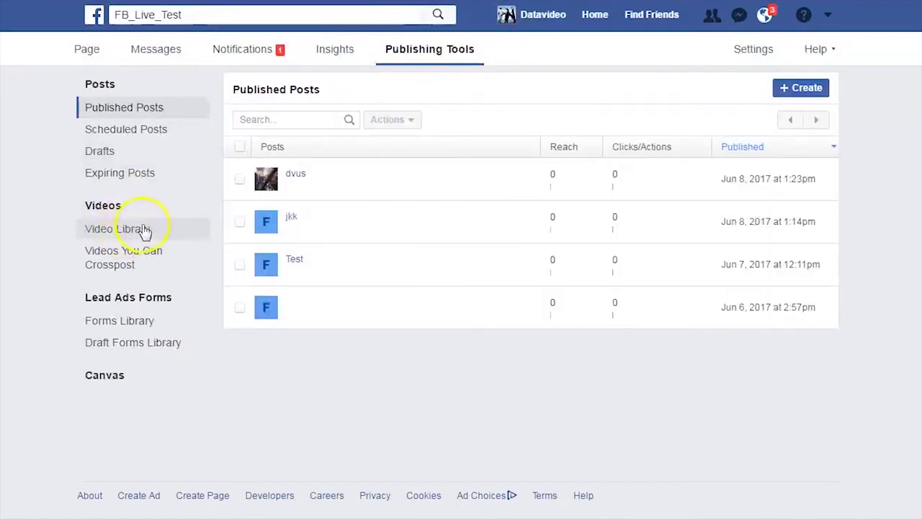
left_click(124, 220)
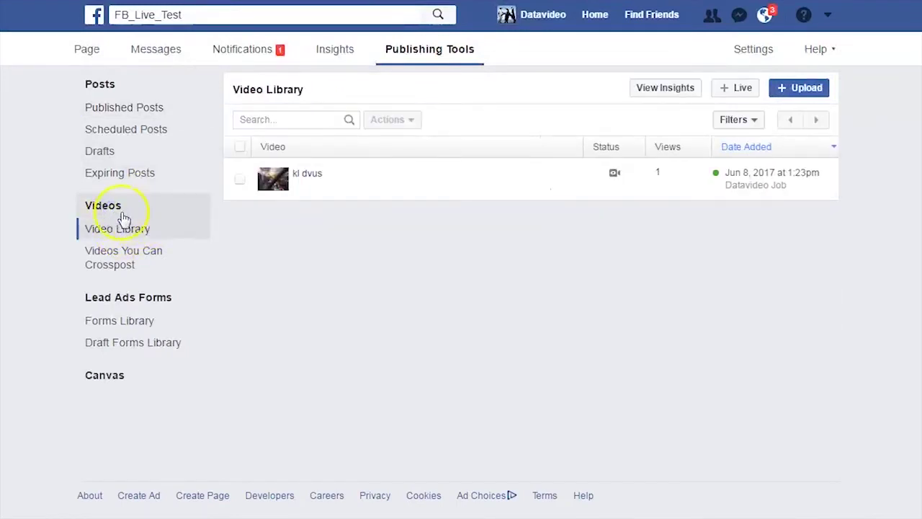
left_click(738, 88)
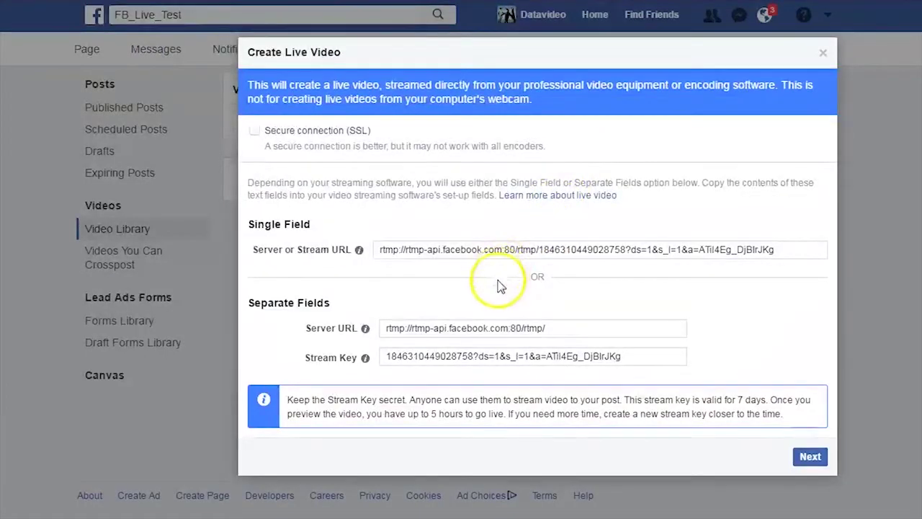
Copy Facebook's separate Server URL and select the existing RTMP URL text on the NVS-25
left_click(442, 327)
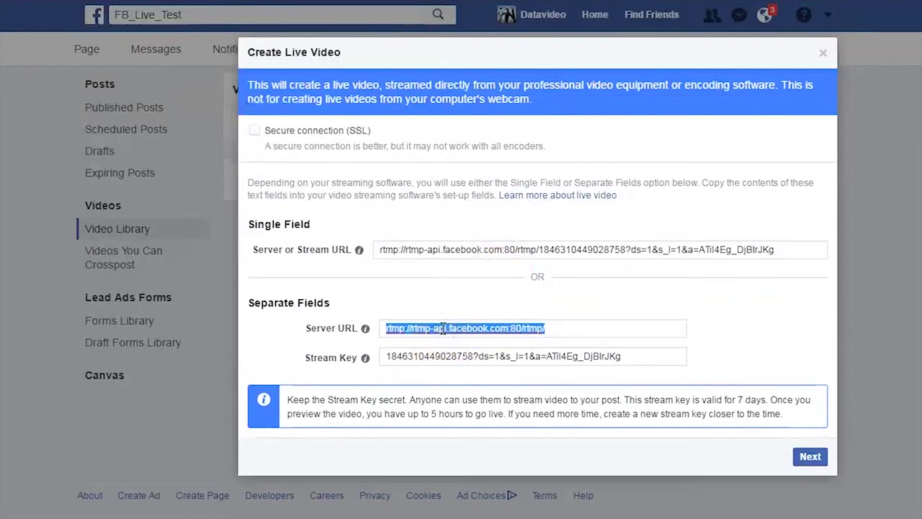
left_click(480, 294)
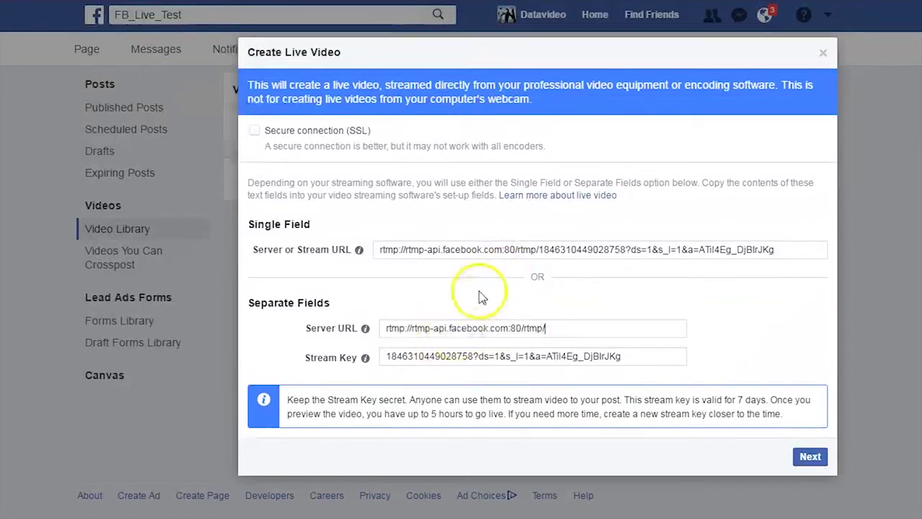
left_click(470, 330)
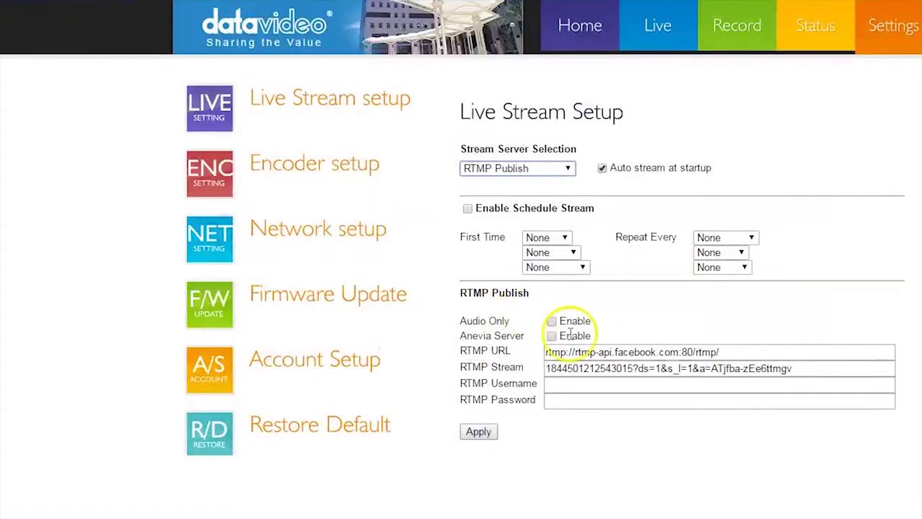
triple_click(593, 350)
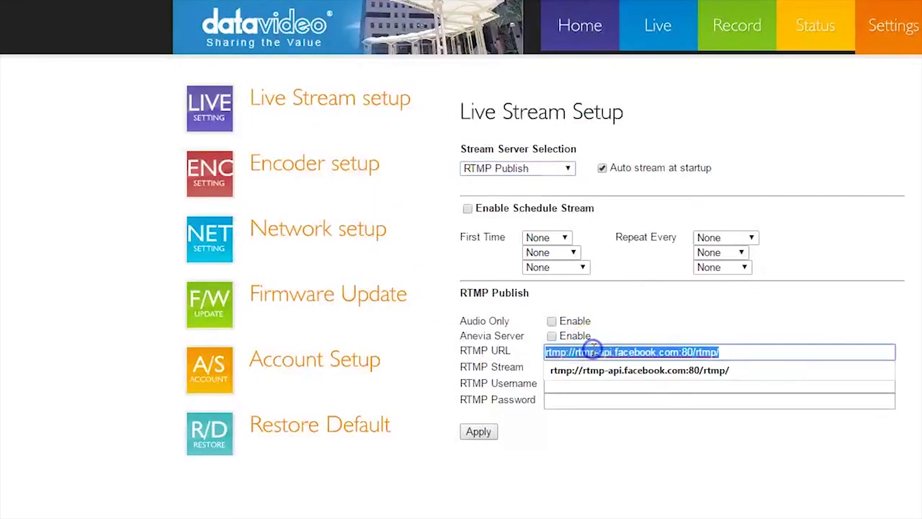
Clear the old RTMP URL and stream key from the NVS-25 Live Stream Setup
left_click(713, 369)
key("ctrl+v")
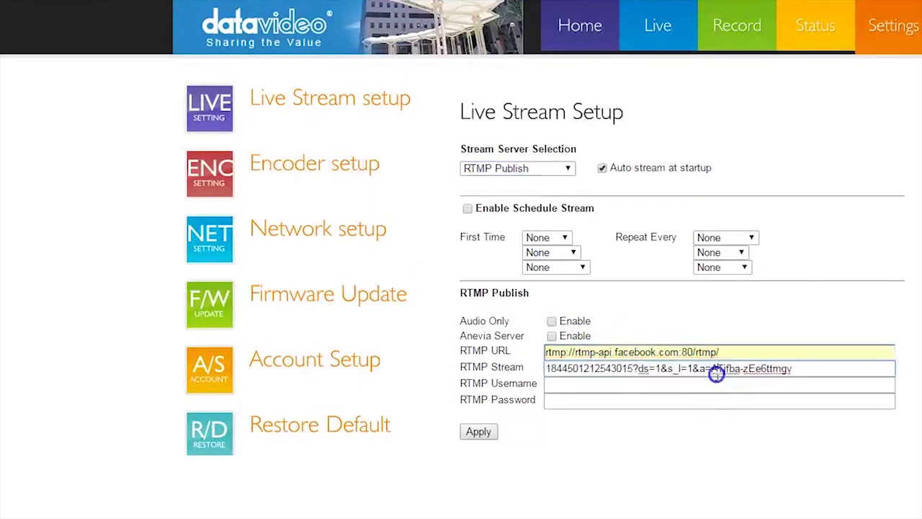
left_click_drag(716, 373, 547, 369)
key("BackSpace")
triple_click(773, 350)
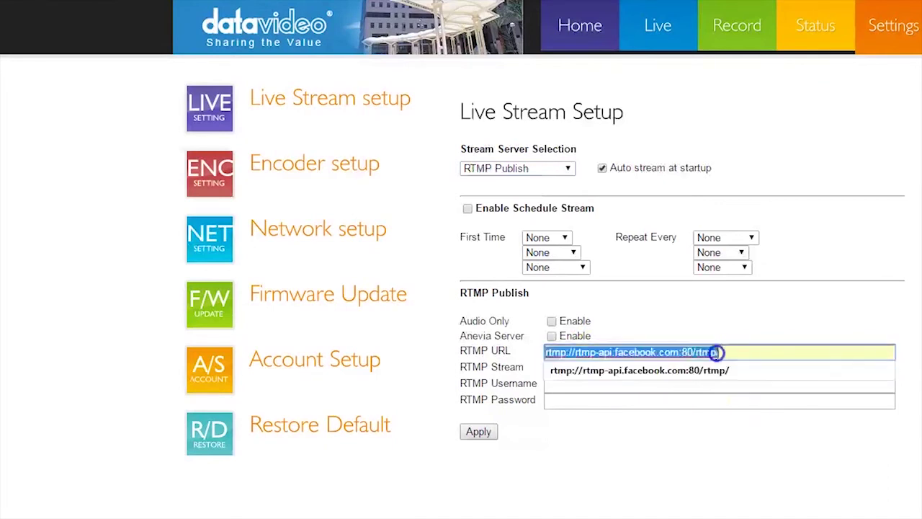
key("BackSpace")
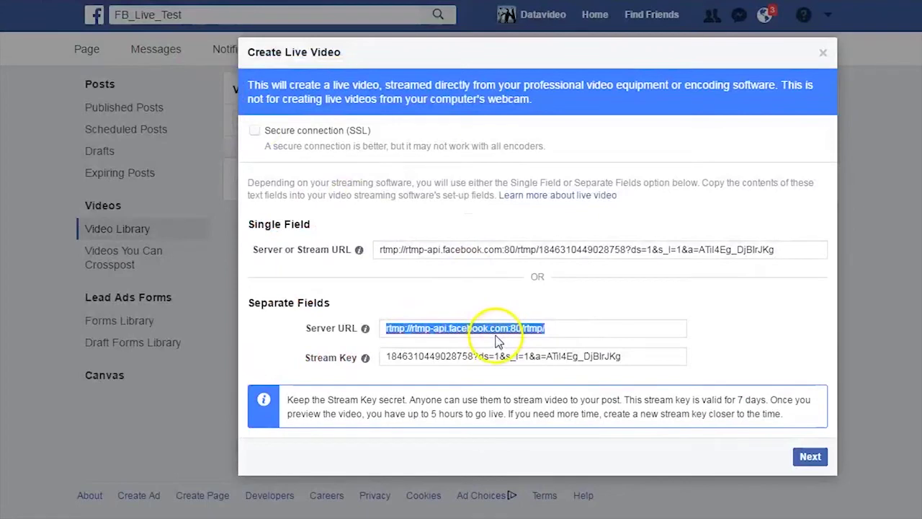
double_click(496, 331)
left_click(496, 332)
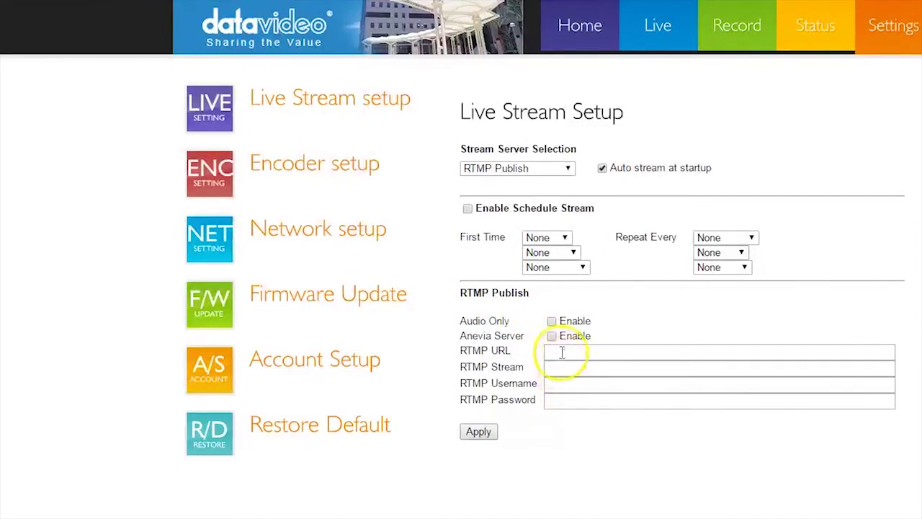
left_click(560, 351)
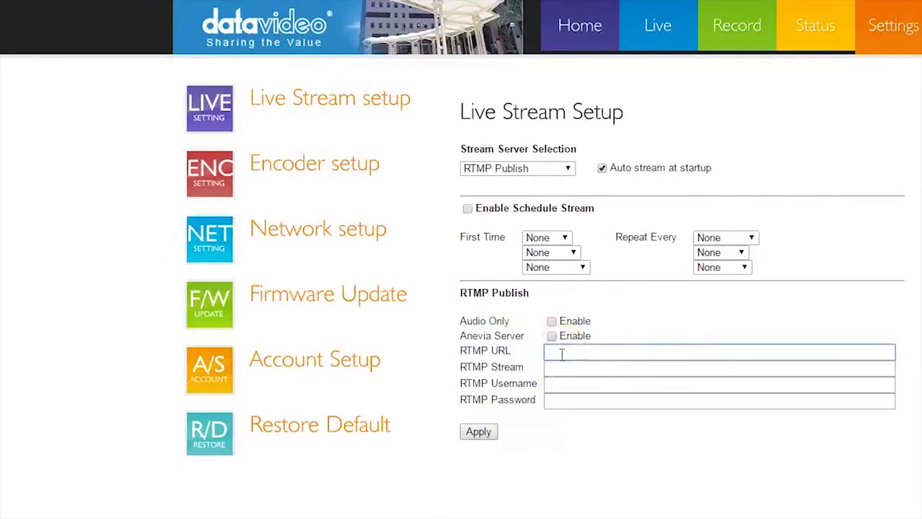
left_click(562, 353)
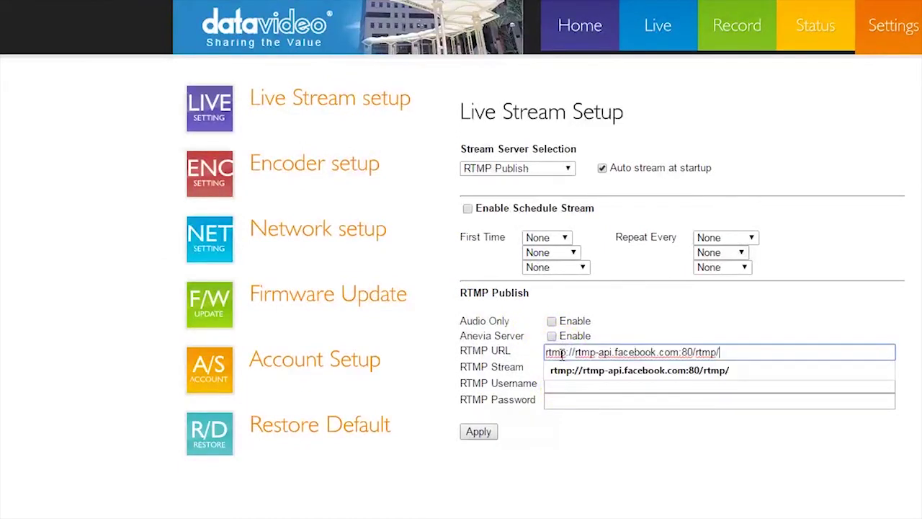
left_click(627, 370)
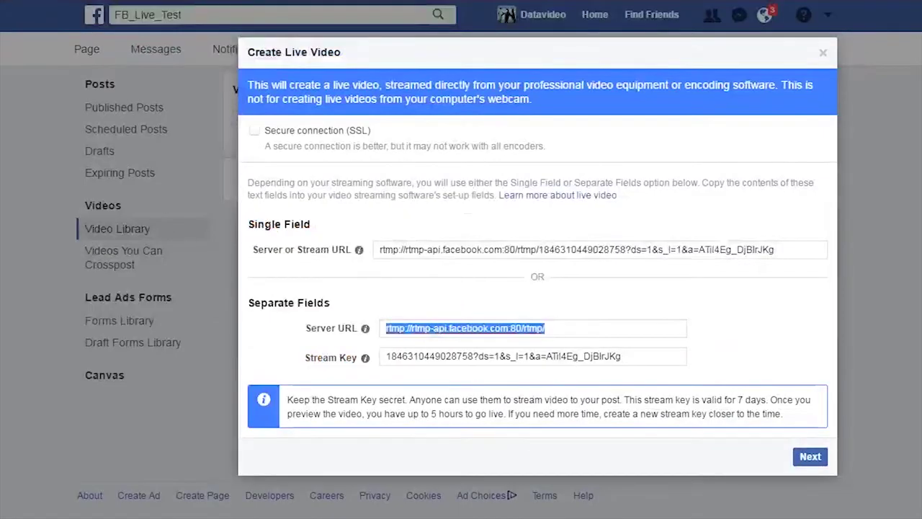
Paste Facebook's stream key into RTMP Stream and apply the settings
left_click(418, 357)
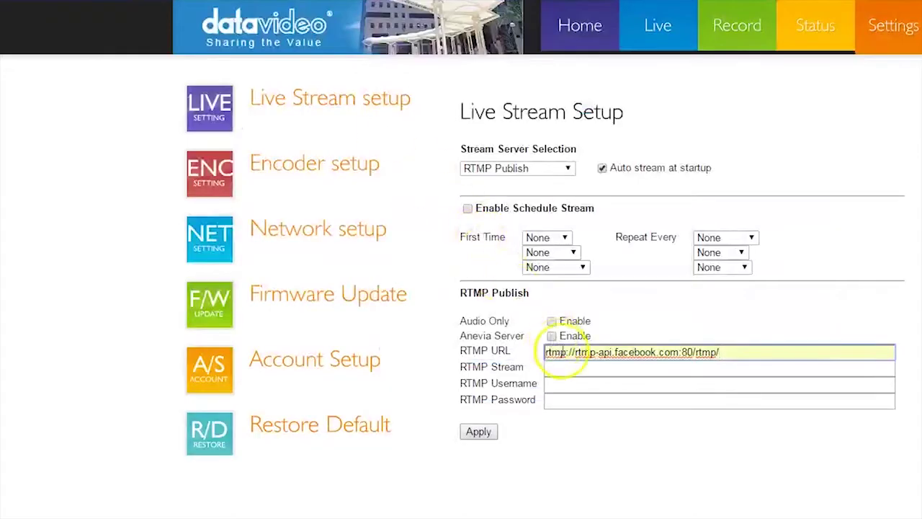
left_click(571, 371)
key("ctrl+v")
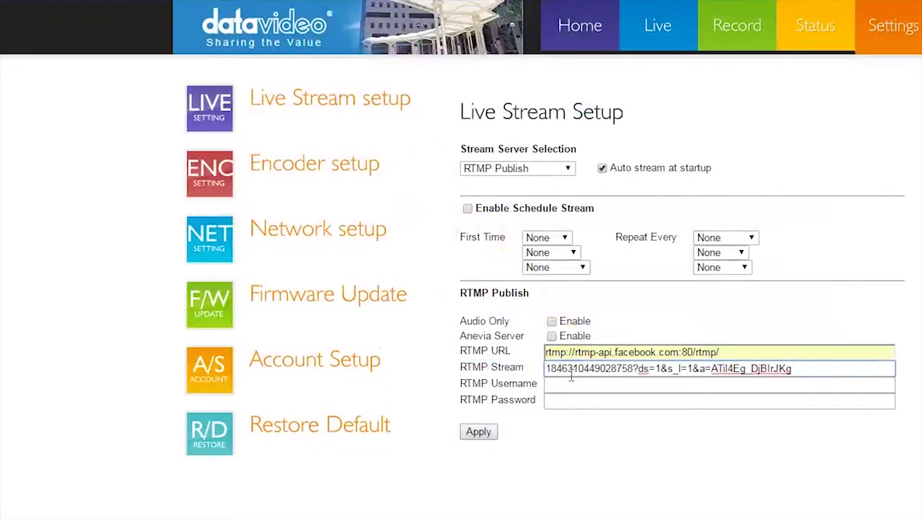
left_click(489, 436)
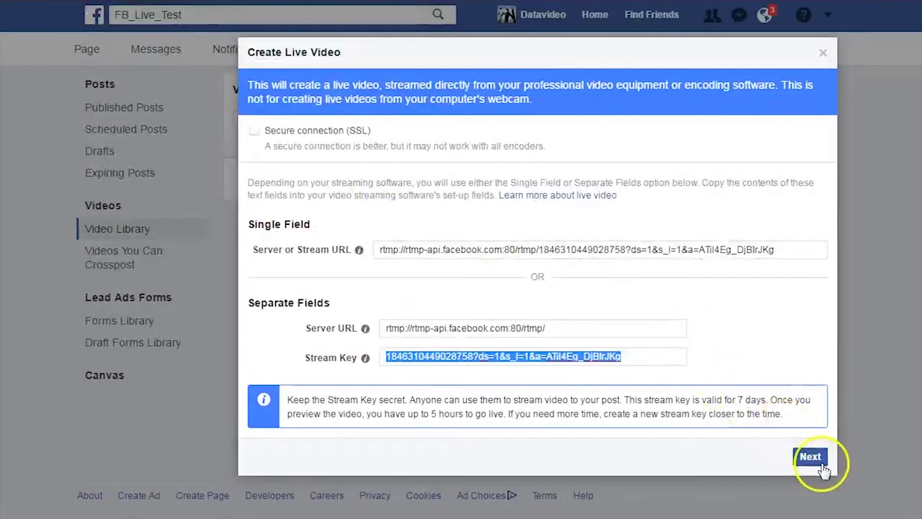
Enter description 'Datavideo NVS-25 TEST' and title 'Test Stream for a tutorial', then go live
left_click(817, 460)
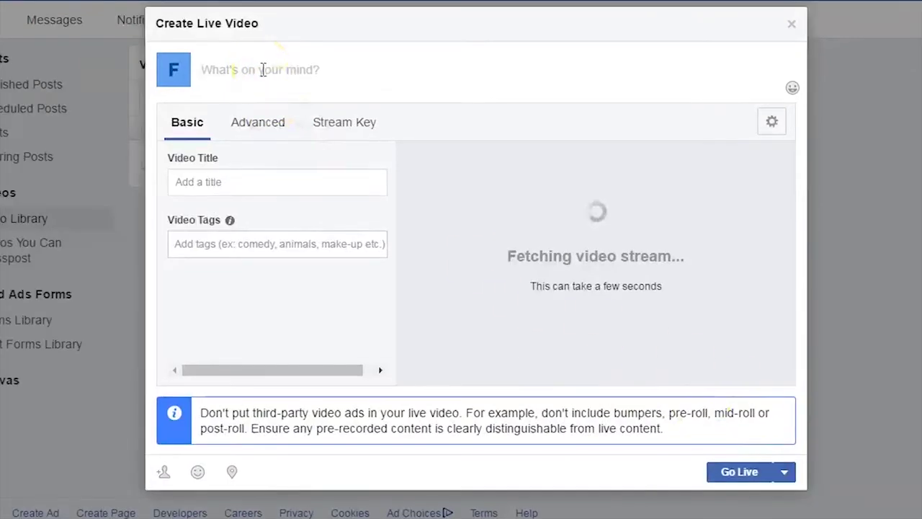
type("Datavideo")
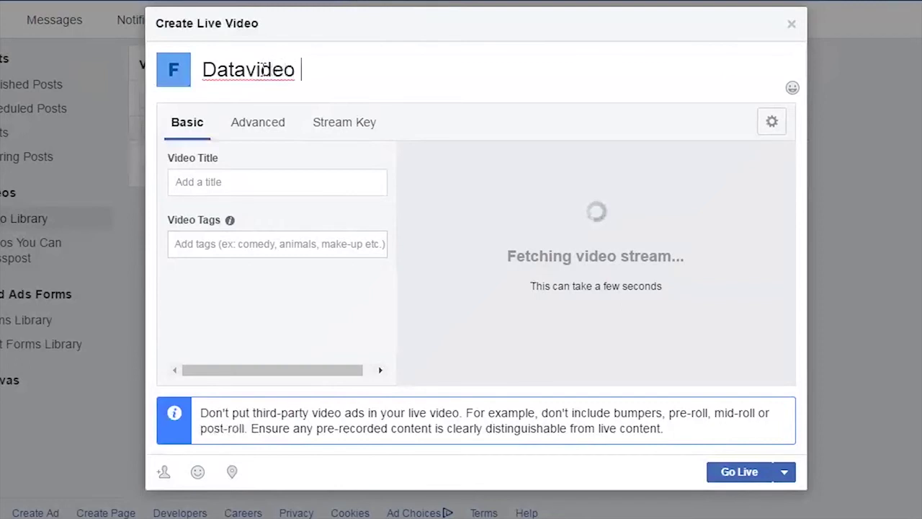
type(" NVS-25 TEST")
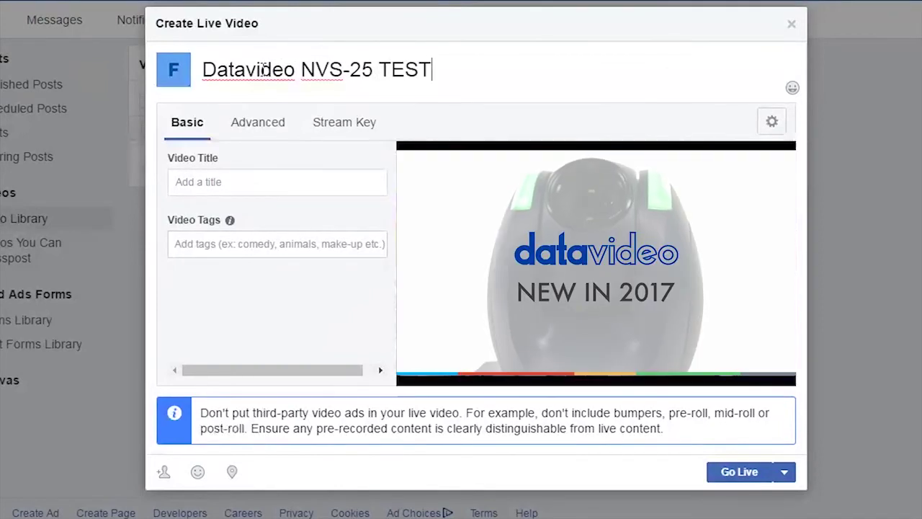
left_click(192, 181)
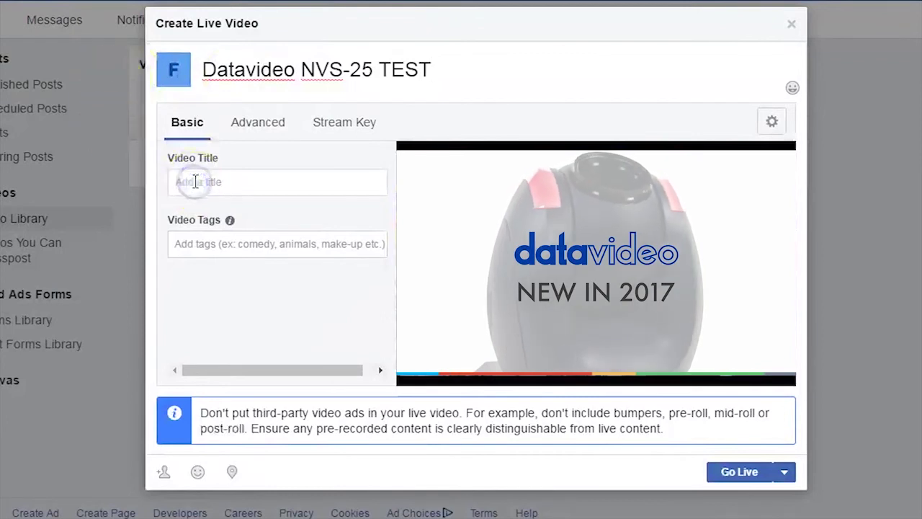
type("Test S")
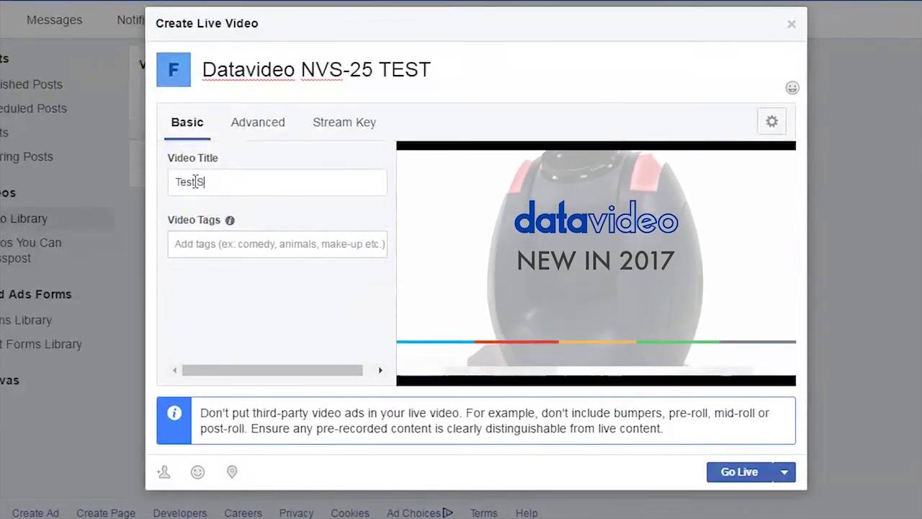
type("tream for a tutorial")
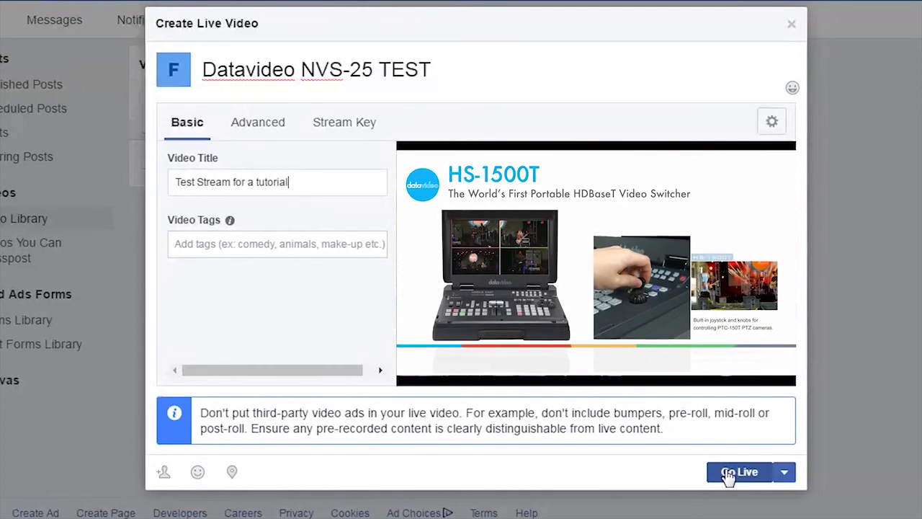
left_click(728, 474)
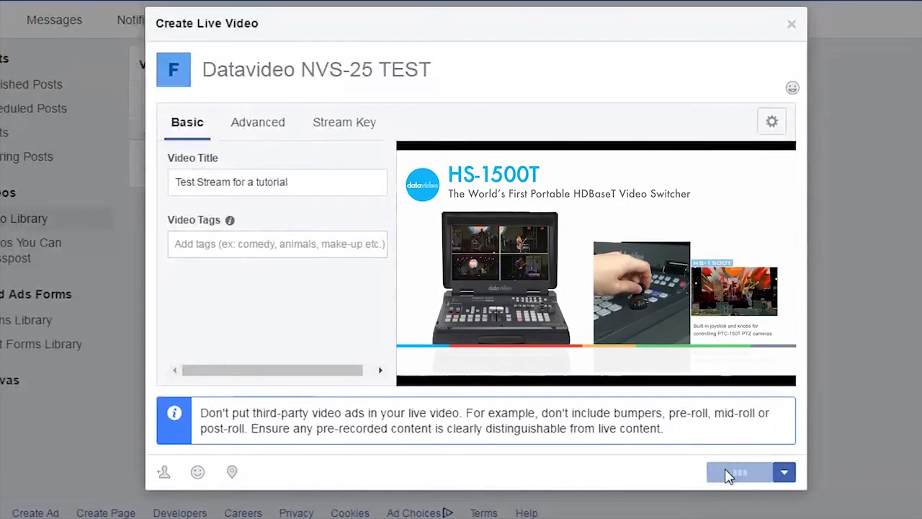
left_click(729, 473)
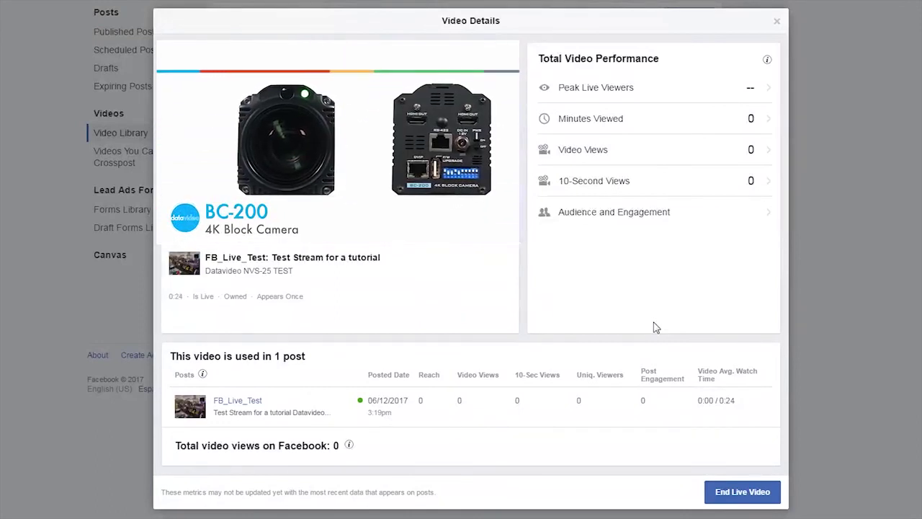
End the 'Test Stream for a tutorial' live broadcast
left_click(744, 496)
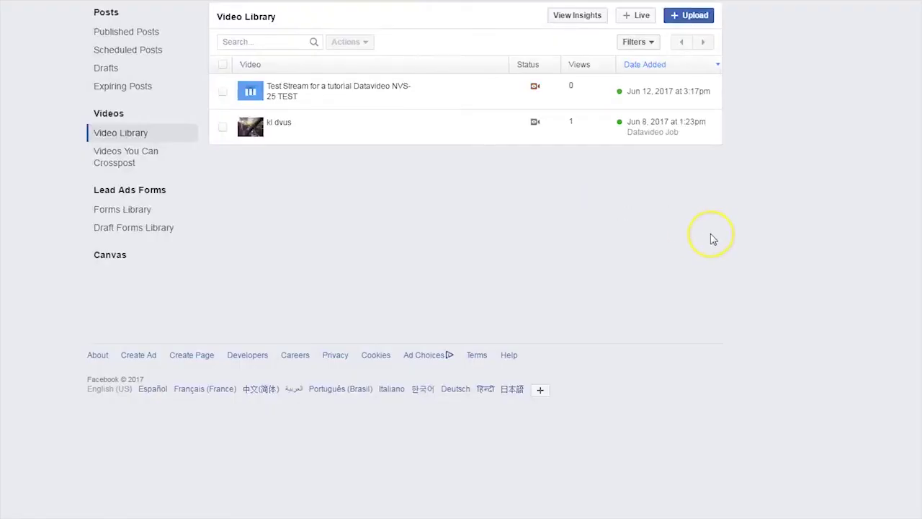